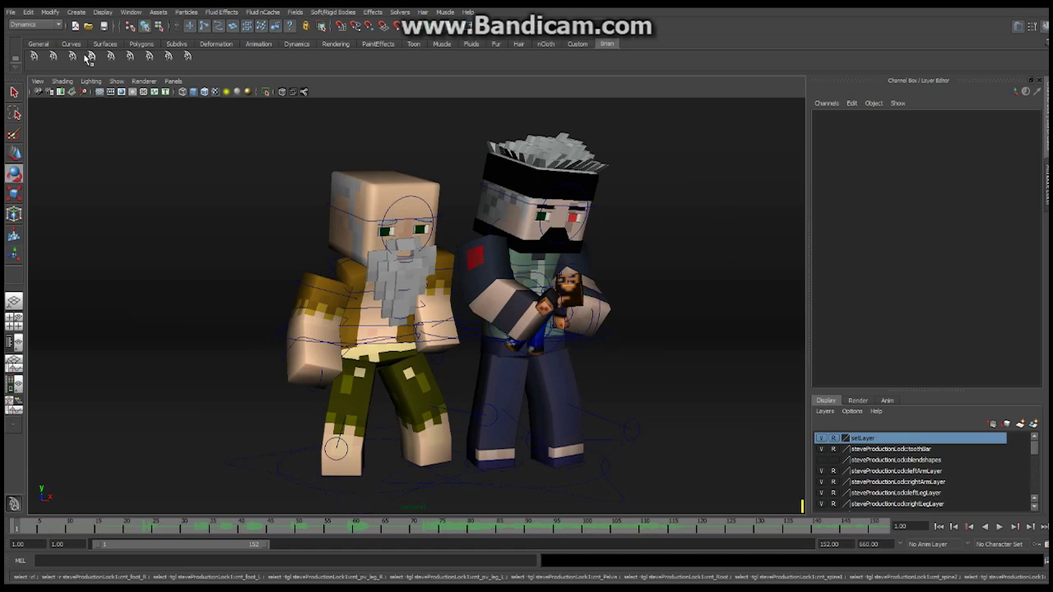
left_click(118, 83)
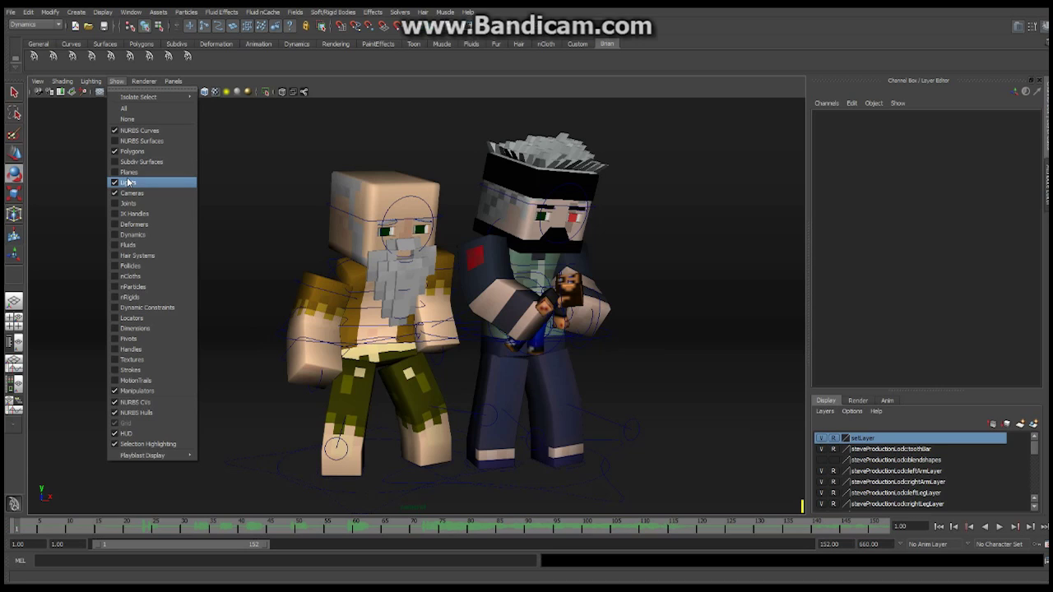
left_click(356, 90)
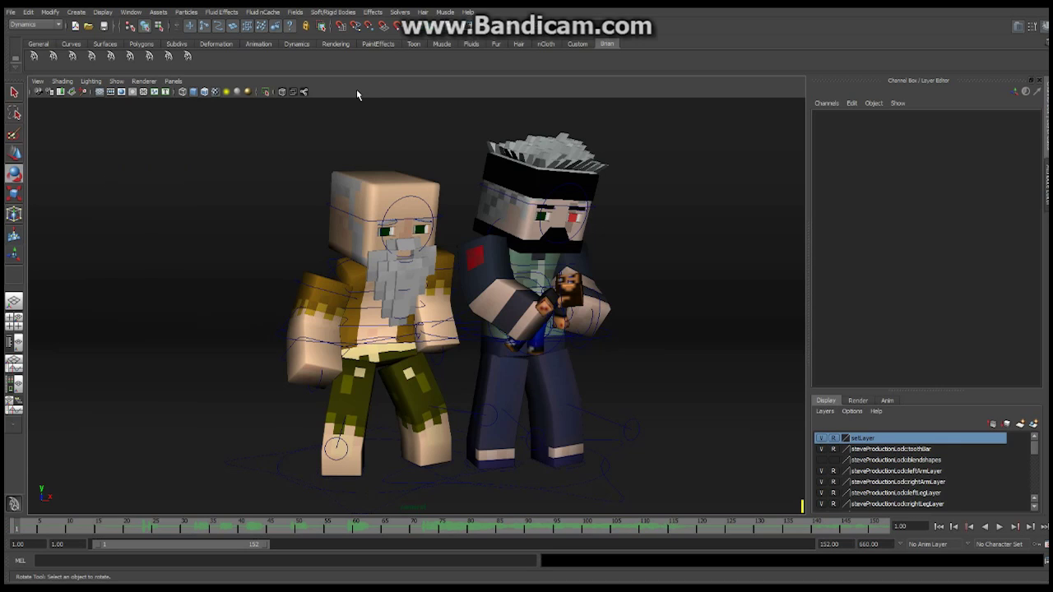
Detach the list of light types as a floating palette and place it in a clear area of the viewport
left_click(76, 13)
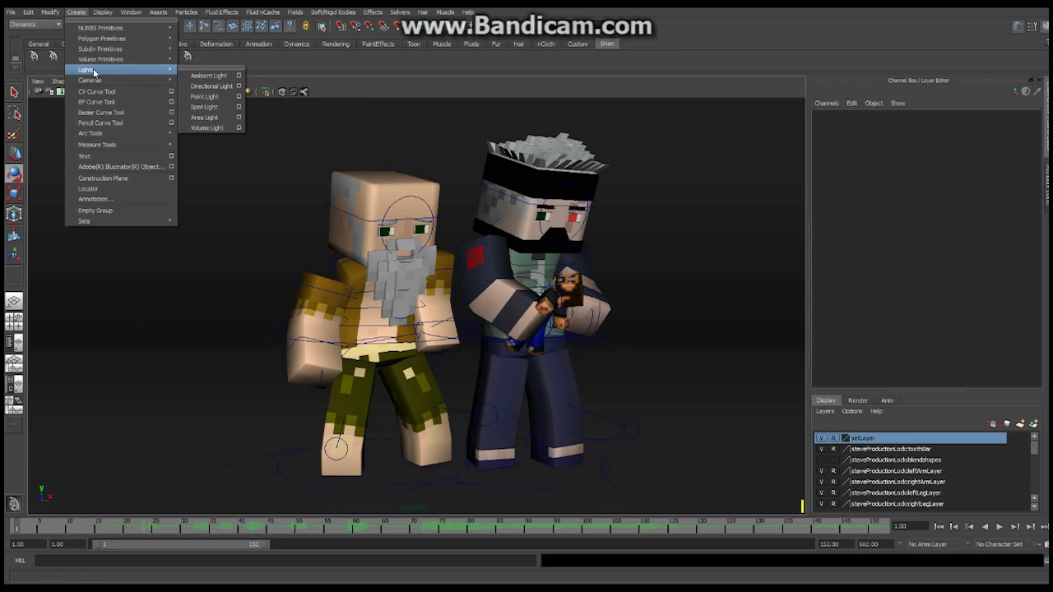
mouse_move(168, 71)
left_click(209, 68)
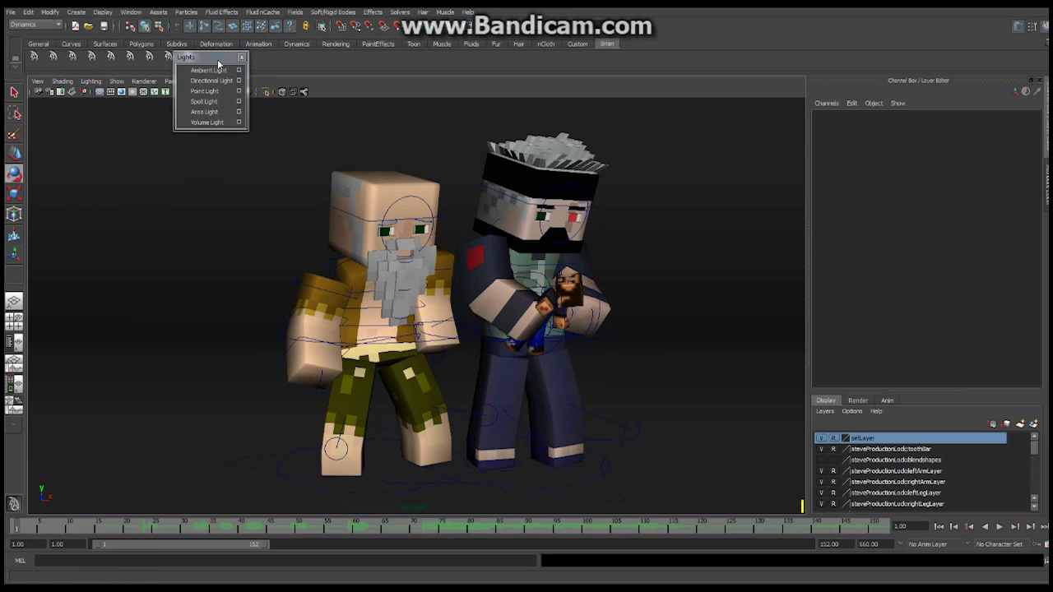
left_click_drag(217, 59, 89, 115)
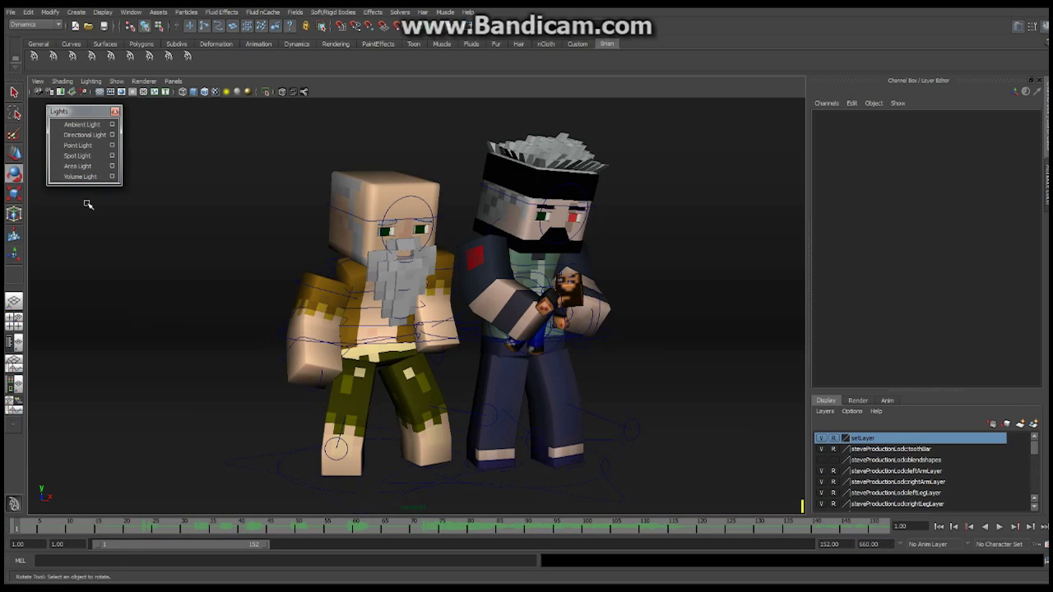
Try out an ambient light raised to about 16 units beside the characters, and delete it
left_click(83, 125)
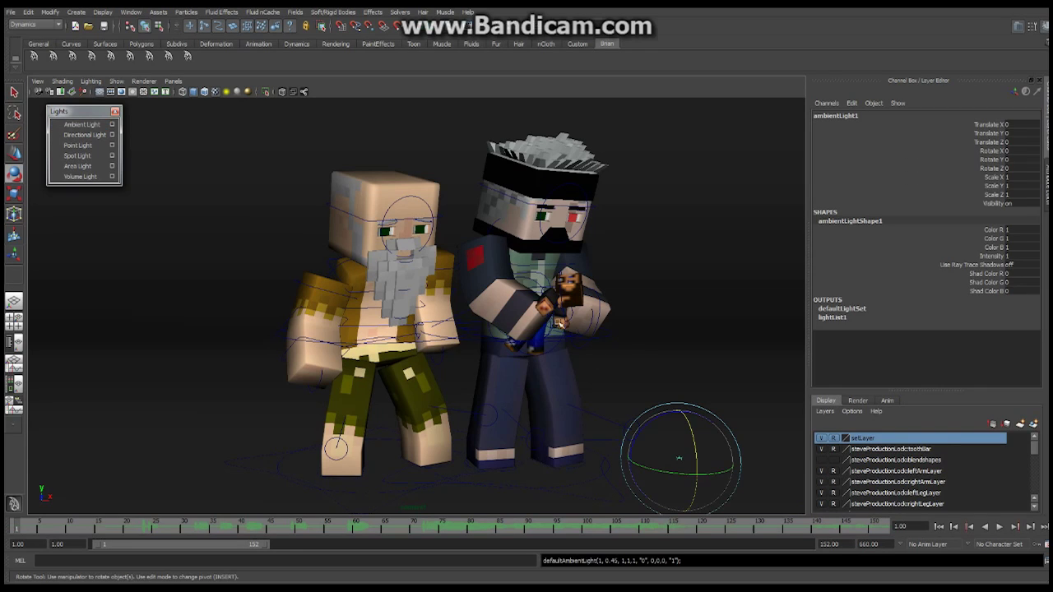
left_click(14, 153)
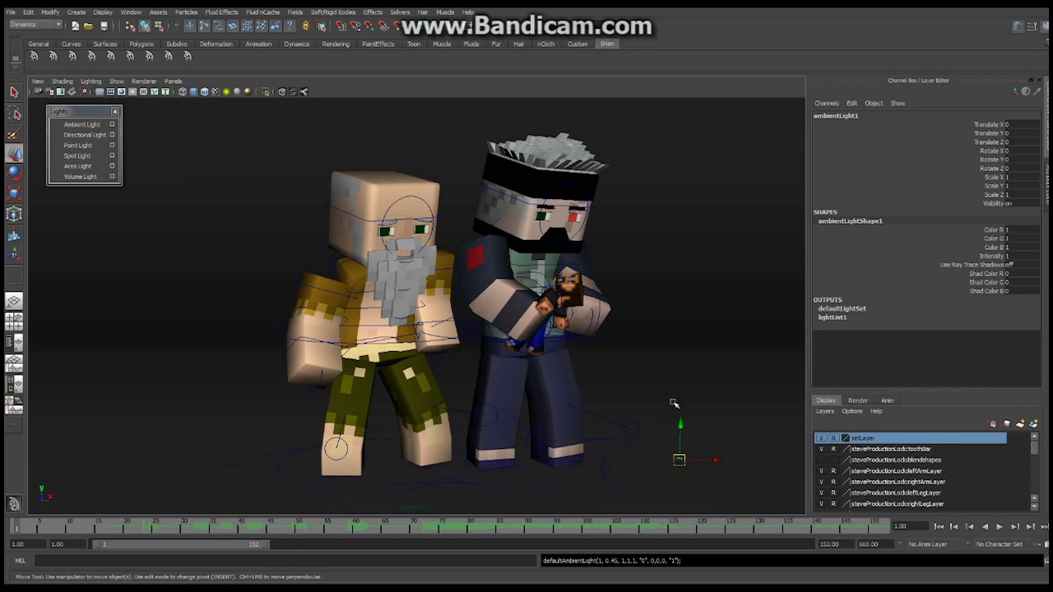
left_click_drag(681, 424, 688, 274)
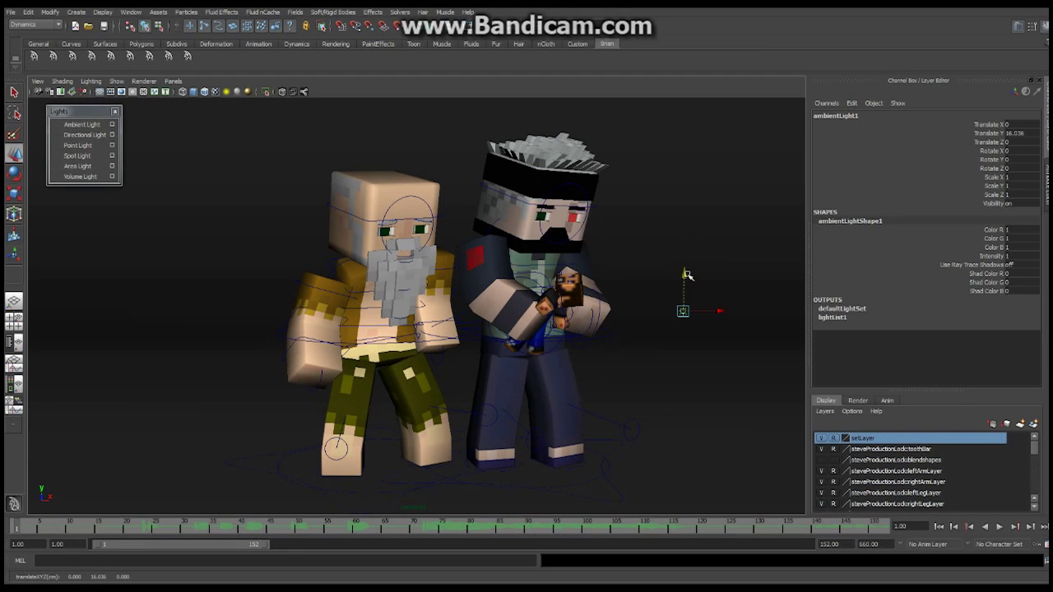
key("Delete")
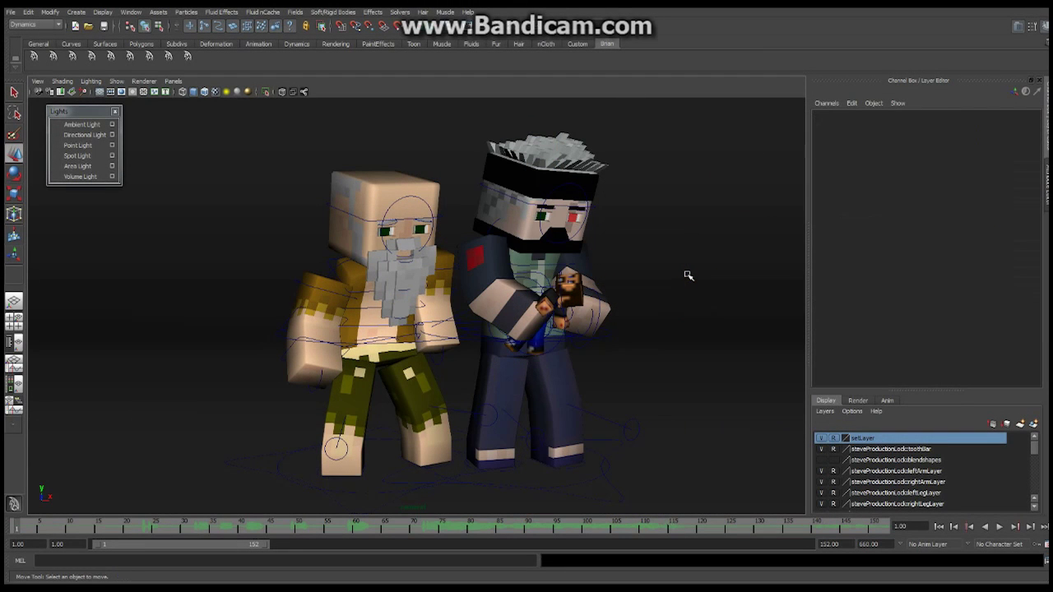
Try out a directional light raised to about 19.5 units and rotated about -20.5, 18.2, -4.7 degrees, and remove it
left_click(74, 136)
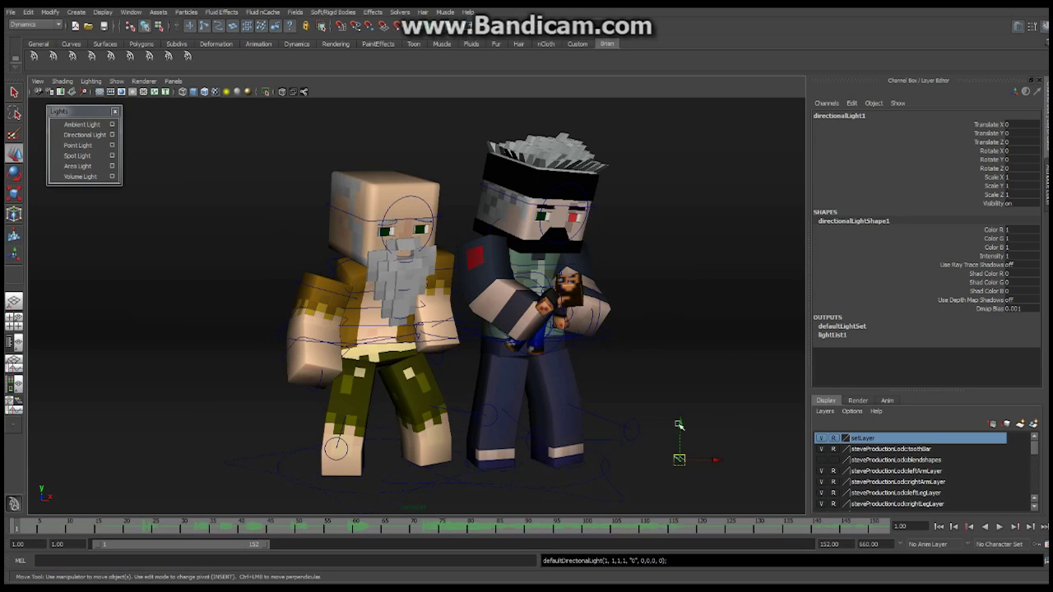
left_click_drag(680, 423, 698, 268)
key("e")
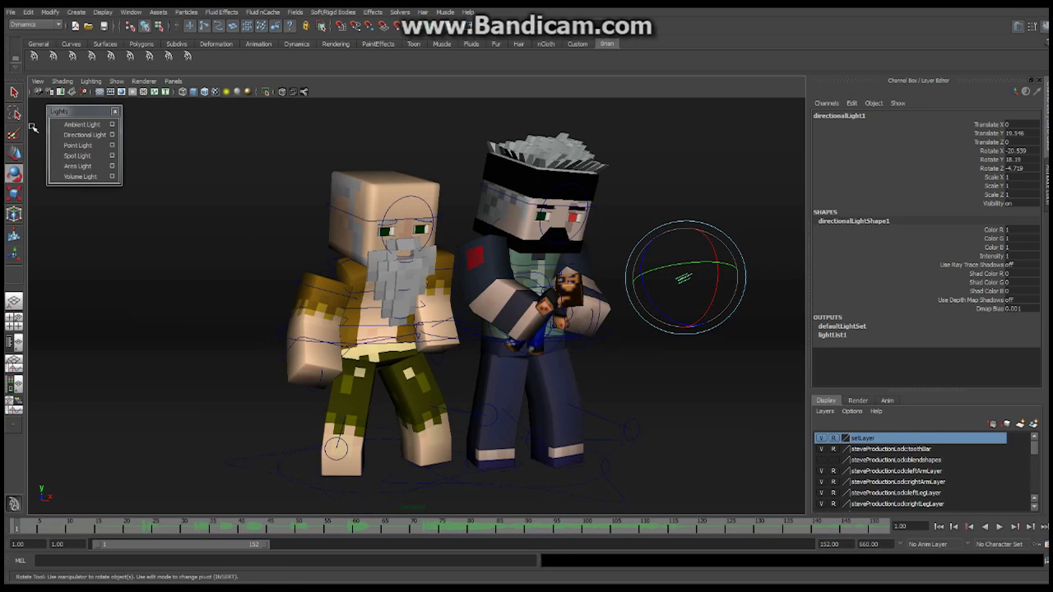
key("q")
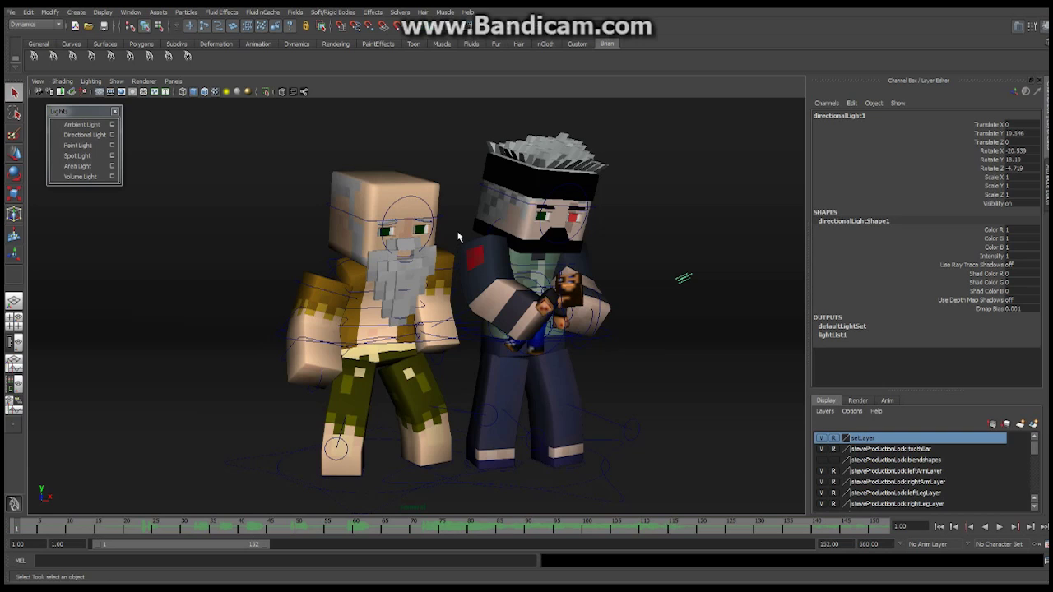
left_click(458, 238)
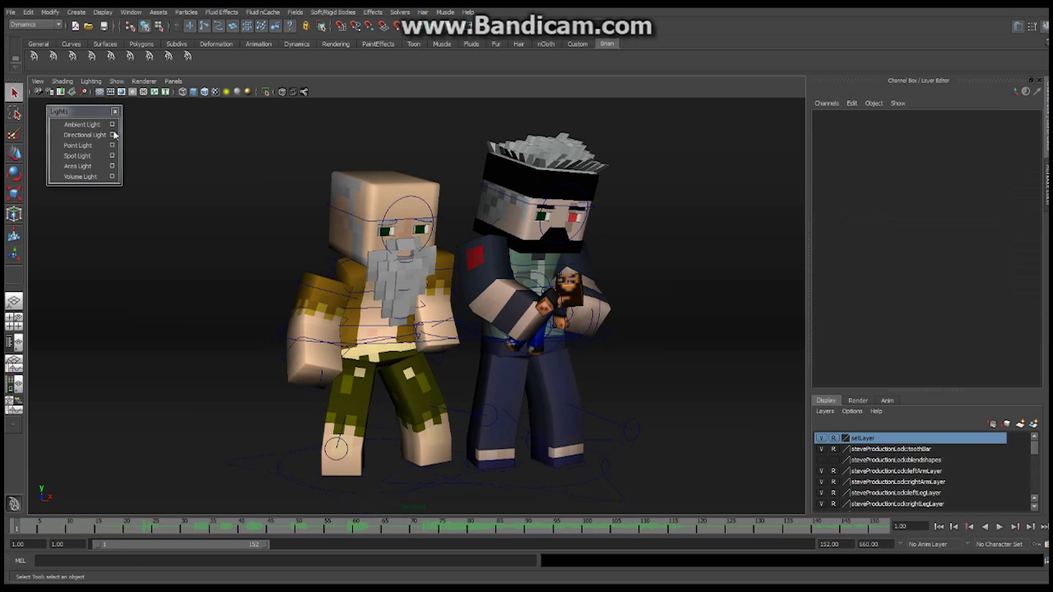
Try out a point light raised to about 17.3 units beside the characters, and remove it
left_click(83, 146)
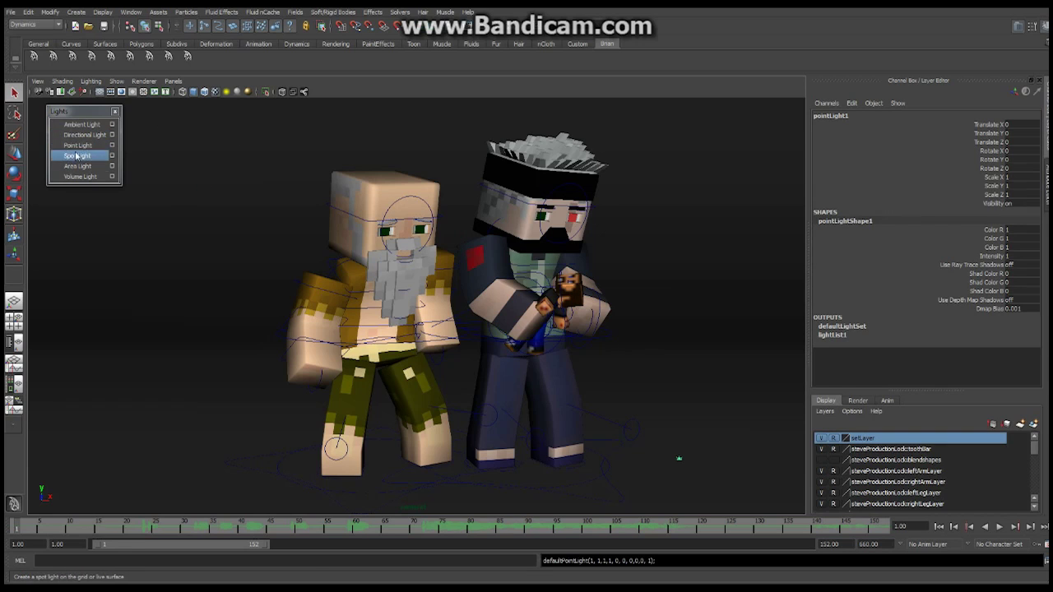
key("w")
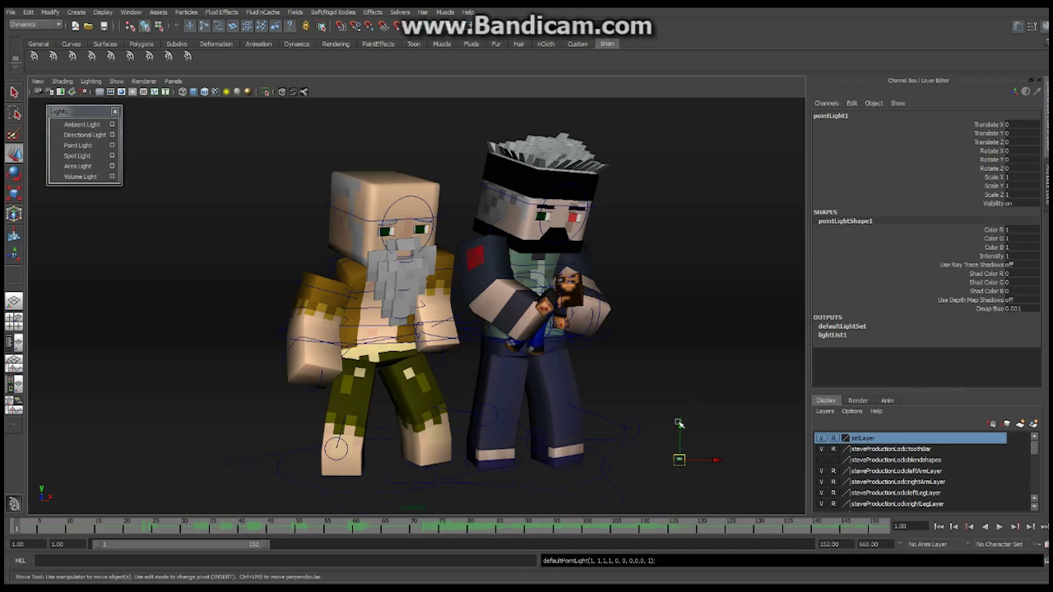
left_click_drag(679, 426, 728, 281)
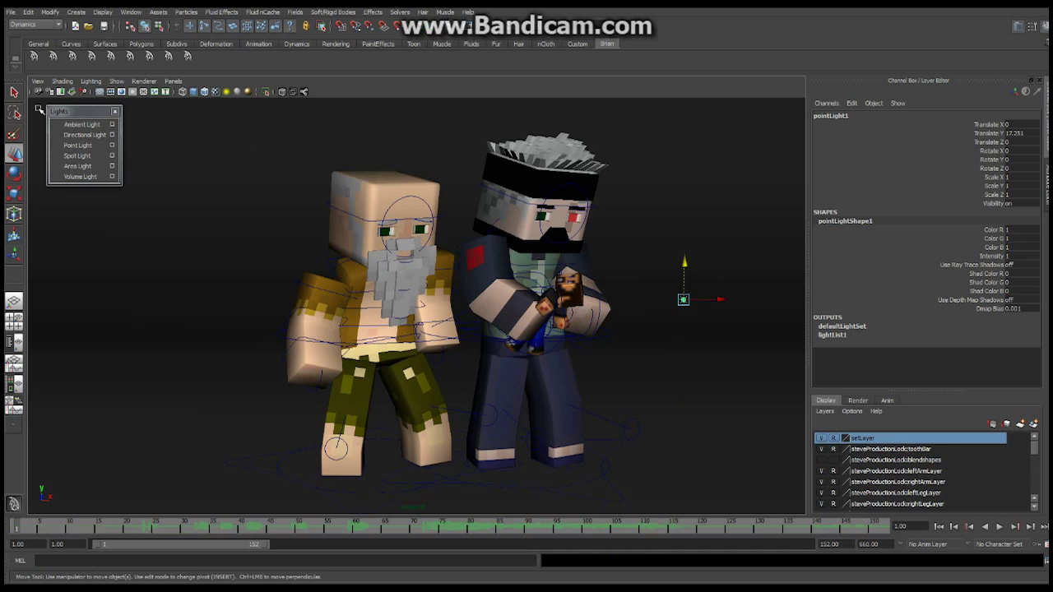
key("q")
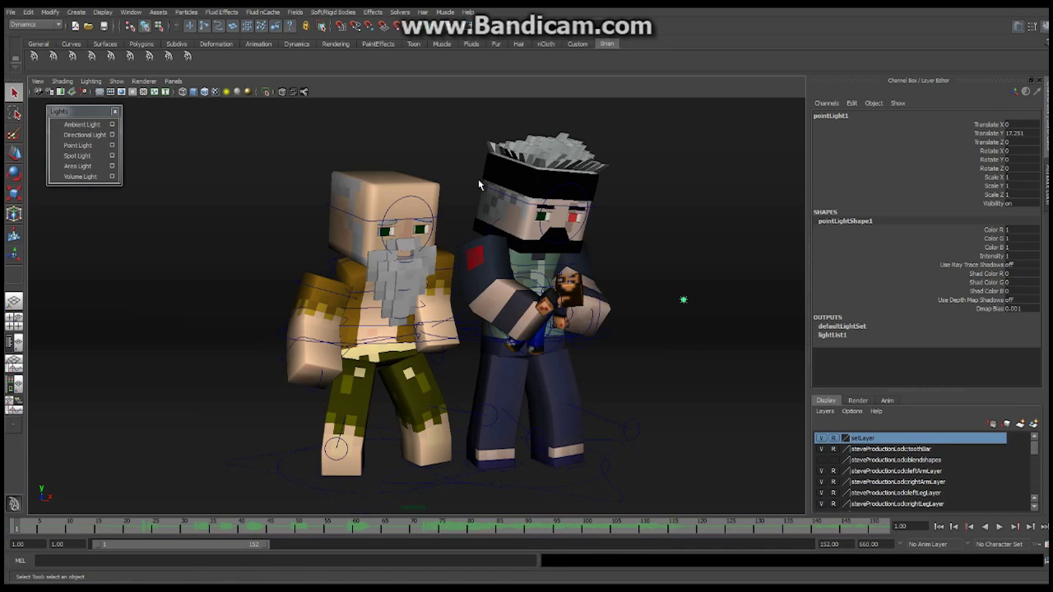
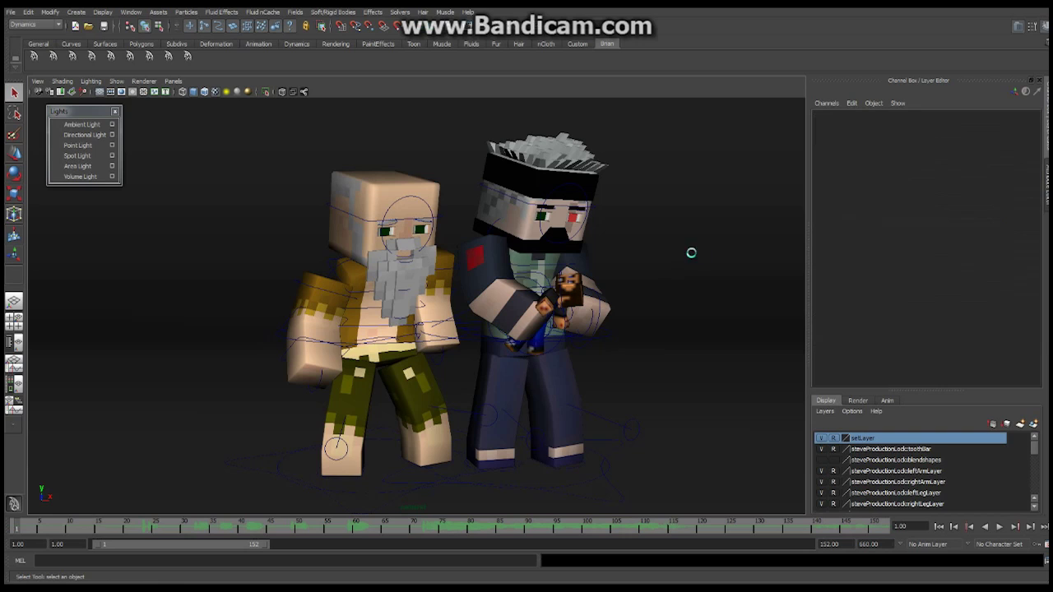
Create a volume light and move it between the characters' heads, at about X -24.4, Y 25.4
left_click(80, 177)
left_click(18, 155)
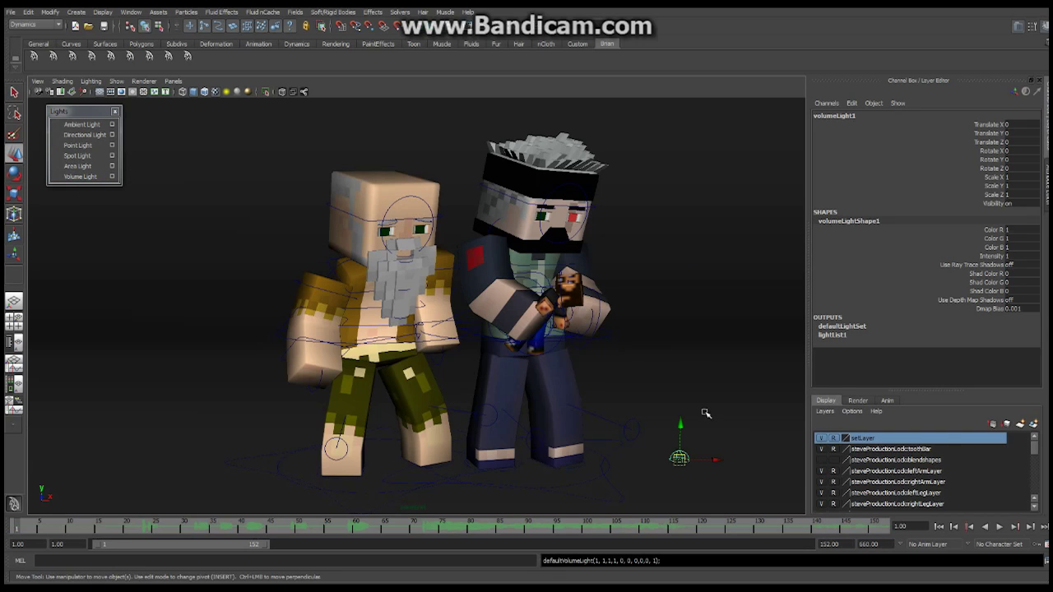
left_click_drag(679, 426, 658, 179)
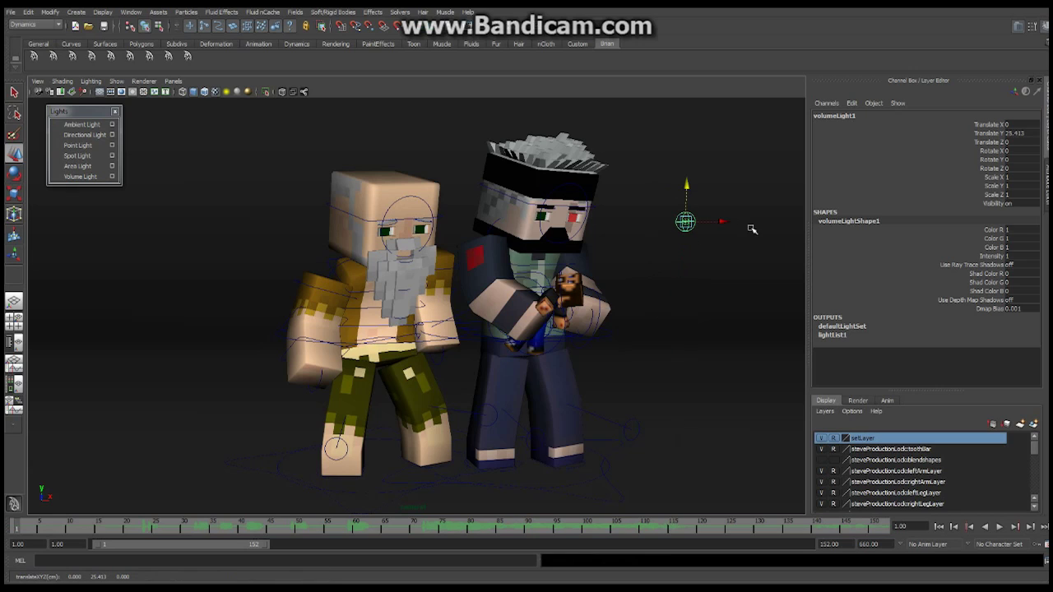
left_click_drag(728, 222, 493, 222)
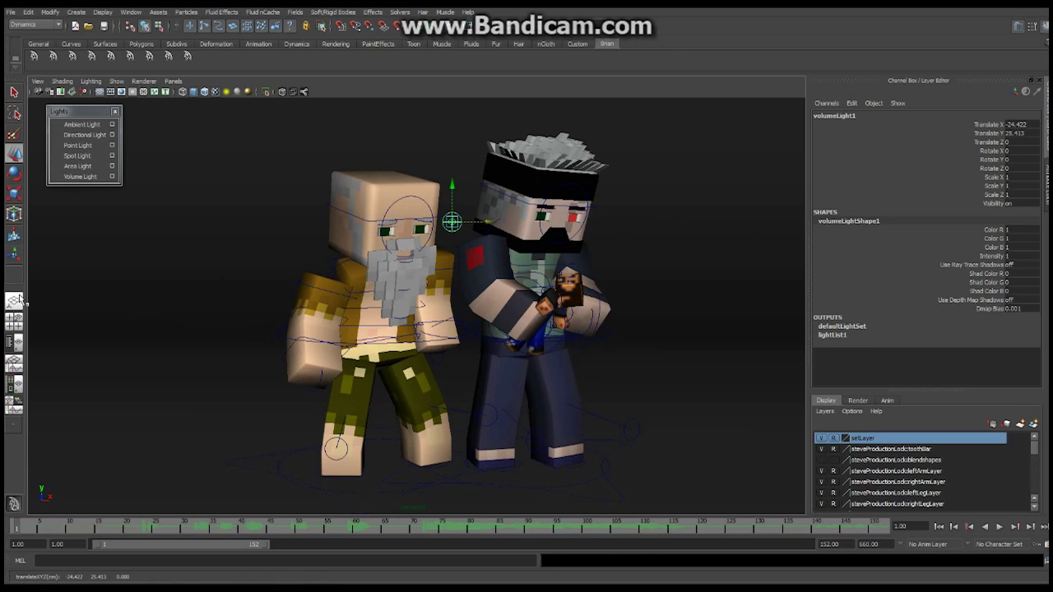
Move the volume light in front of the characters in the perspective view, to about X -7, Z 28.6, and return to camera1
scroll(60, 306, "down", 3)
left_click_drag(487, 292, 668, 402, "alt")
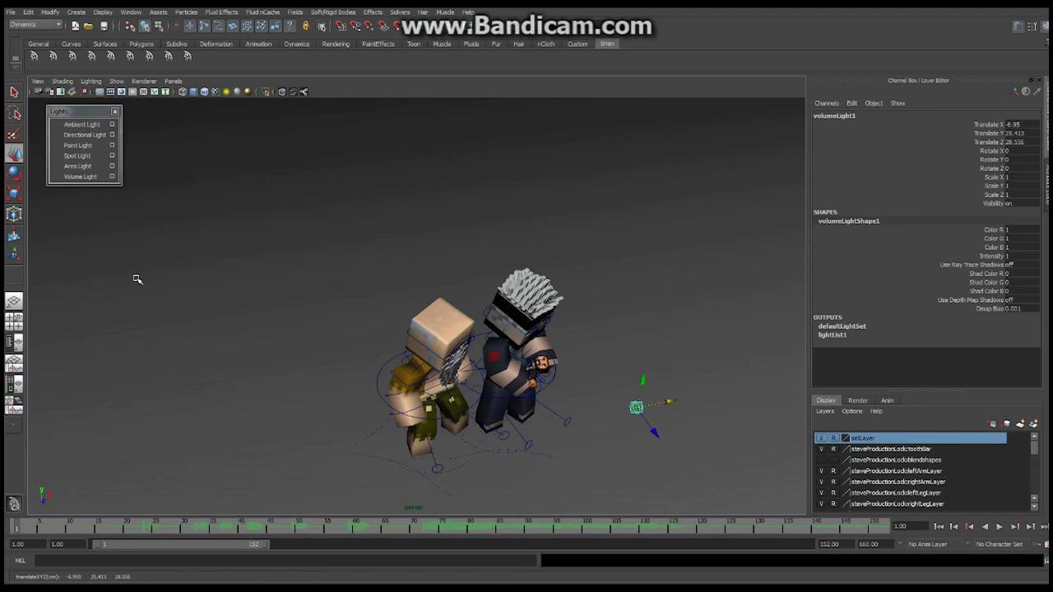
left_click(173, 80)
mouse_move(192, 100)
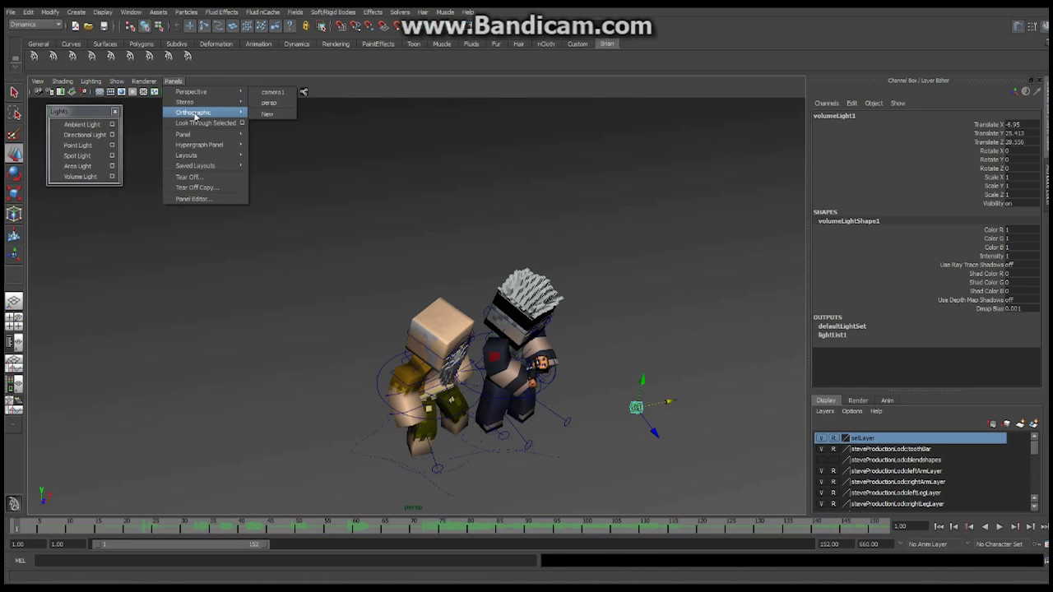
left_click(267, 94)
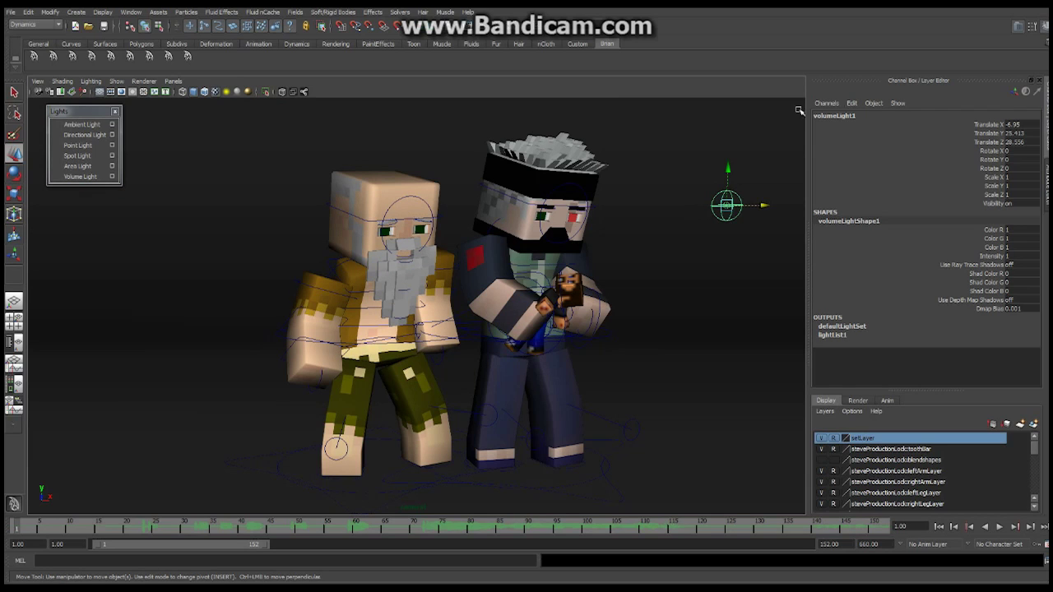
Scale the volume light to 10 on all three axes and move it along X toward the characters
left_click_drag(1008, 177, 1011, 194)
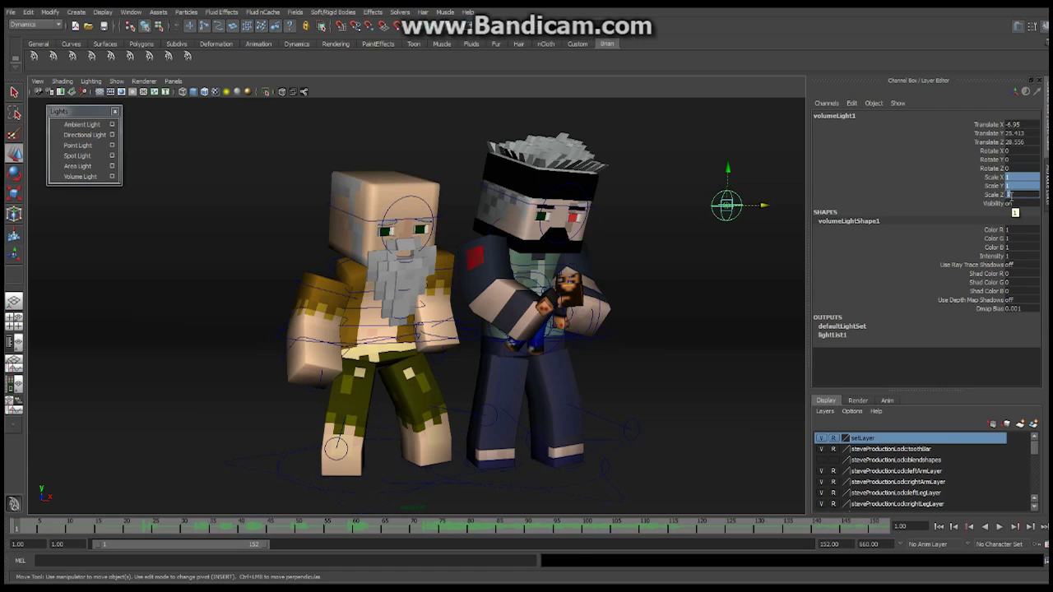
type("10")
key("Return")
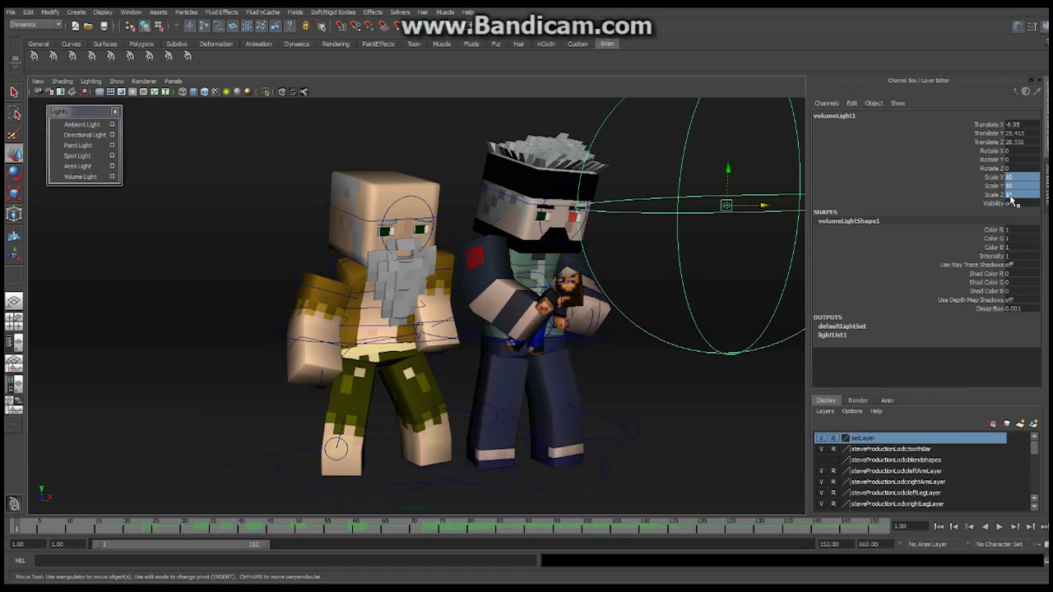
left_click(764, 205)
left_click_drag(763, 206, 533, 205)
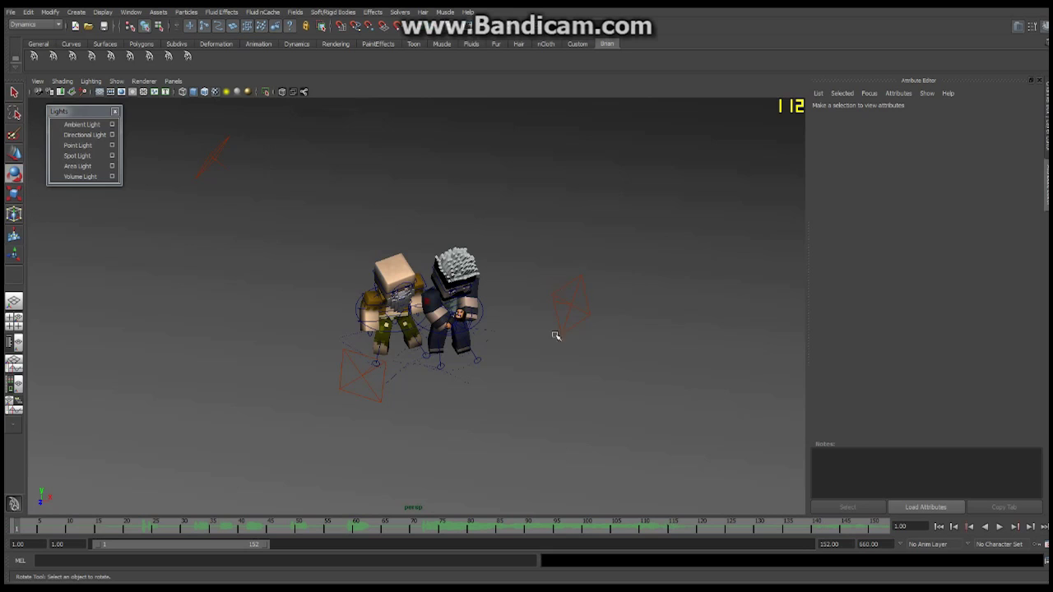
Look through the key light to check what it is aimed at, and return to camera1
left_click(579, 285)
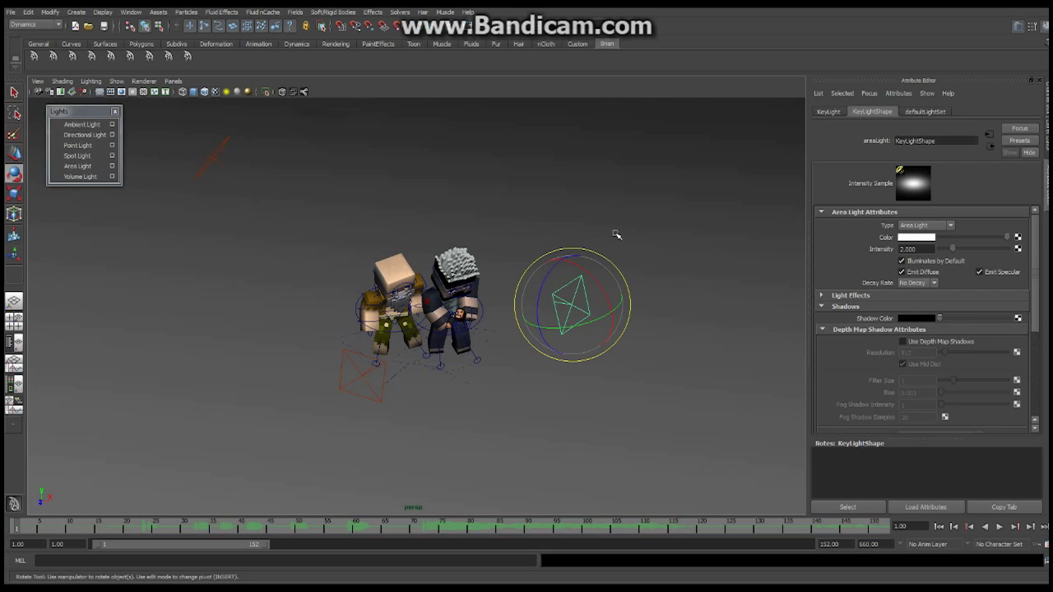
left_click(173, 80)
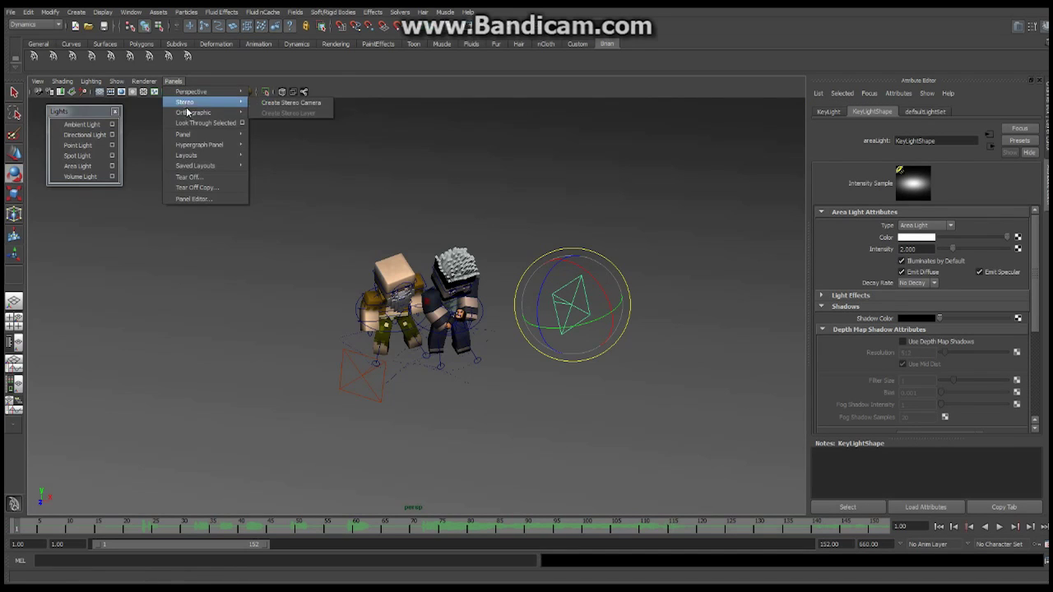
left_click(192, 126)
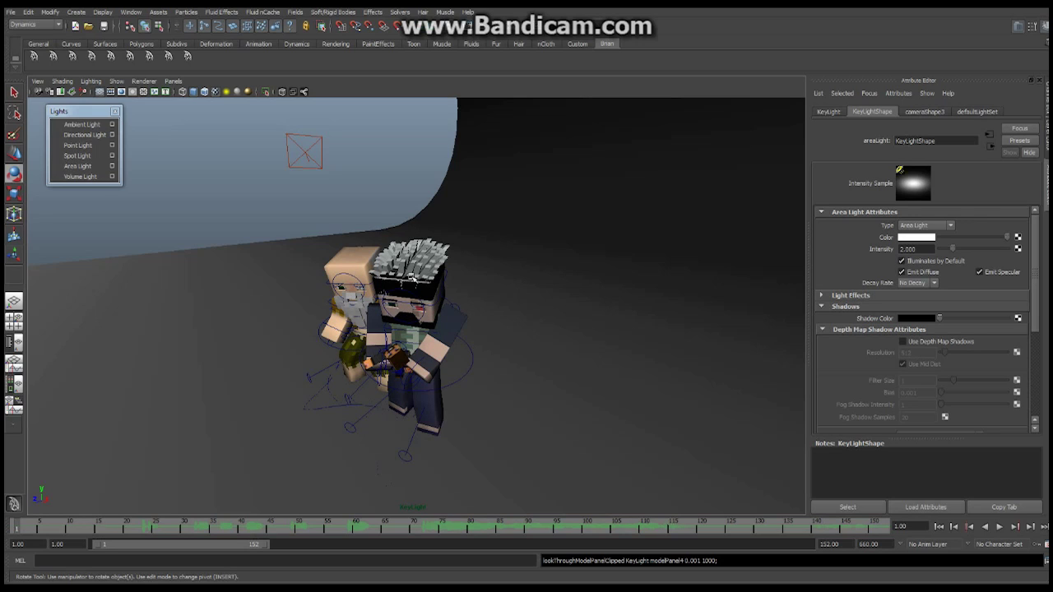
left_click(173, 81)
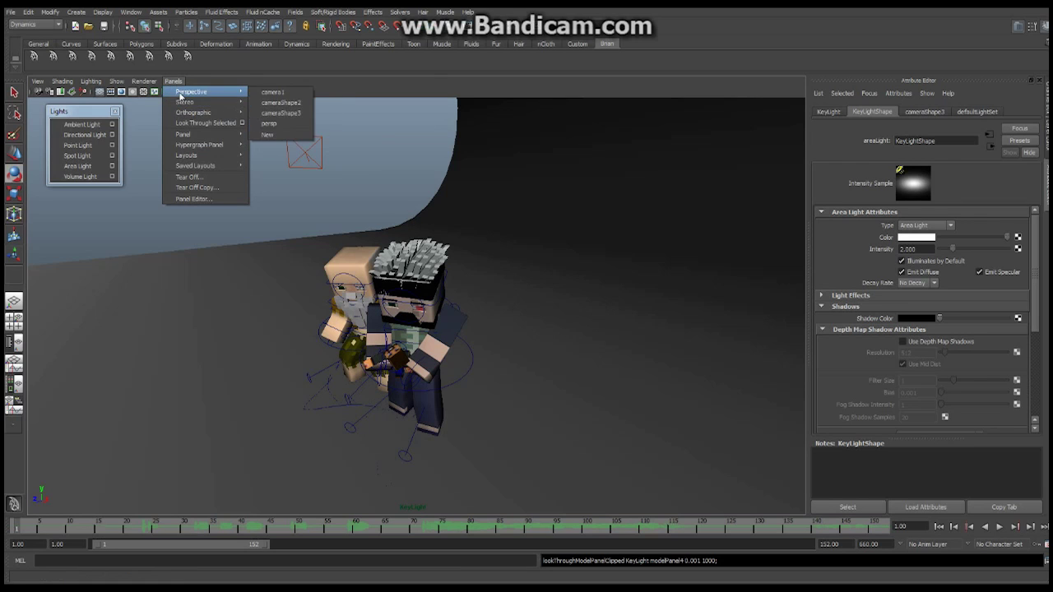
left_click(272, 96)
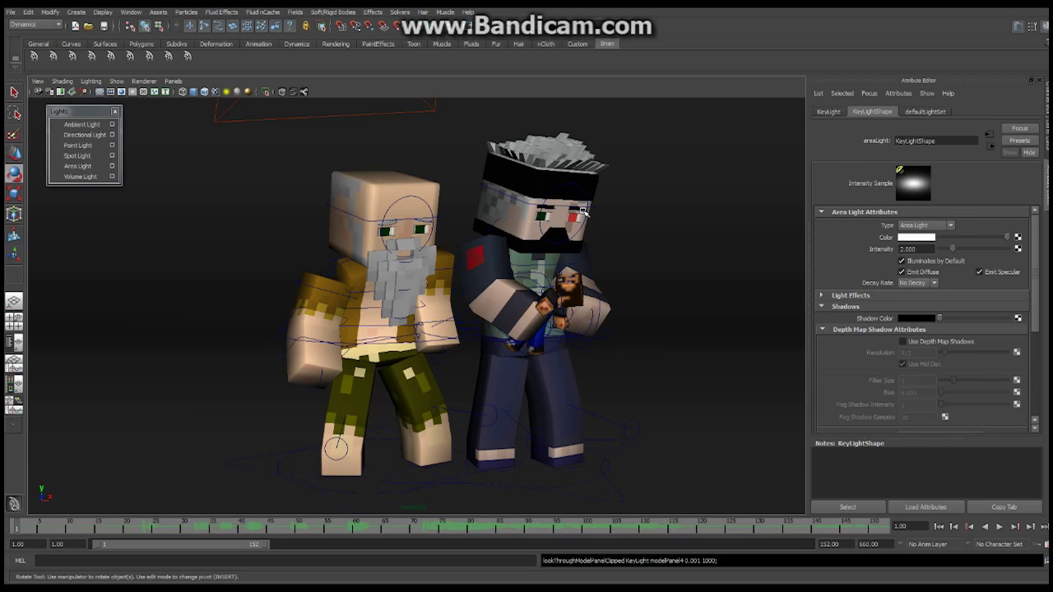
Select the fill light, check its placement relative to the characters in the perspective view, and return to camera1
left_click(387, 113)
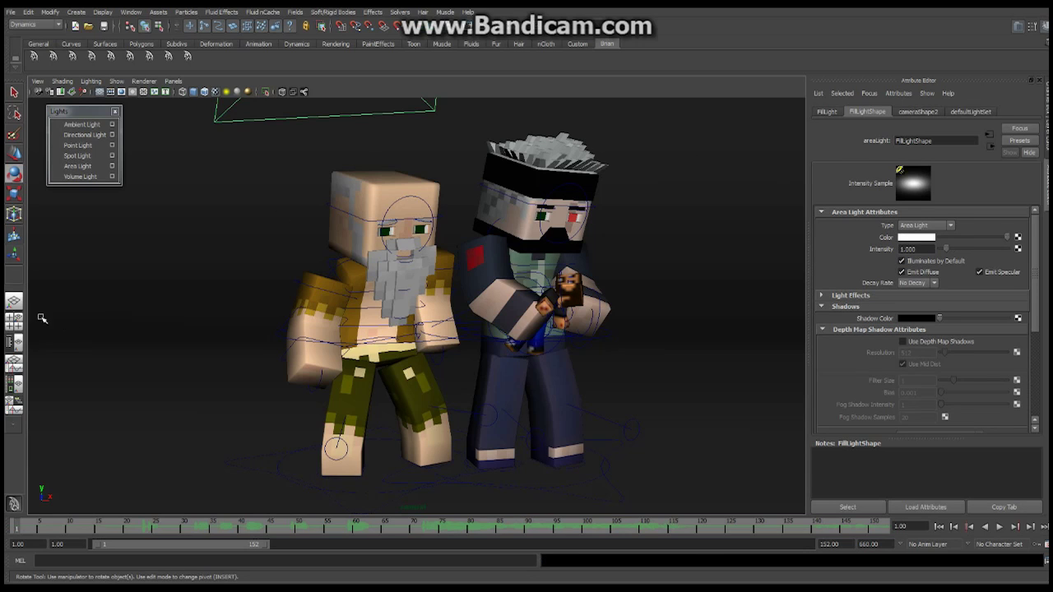
left_click(13, 301)
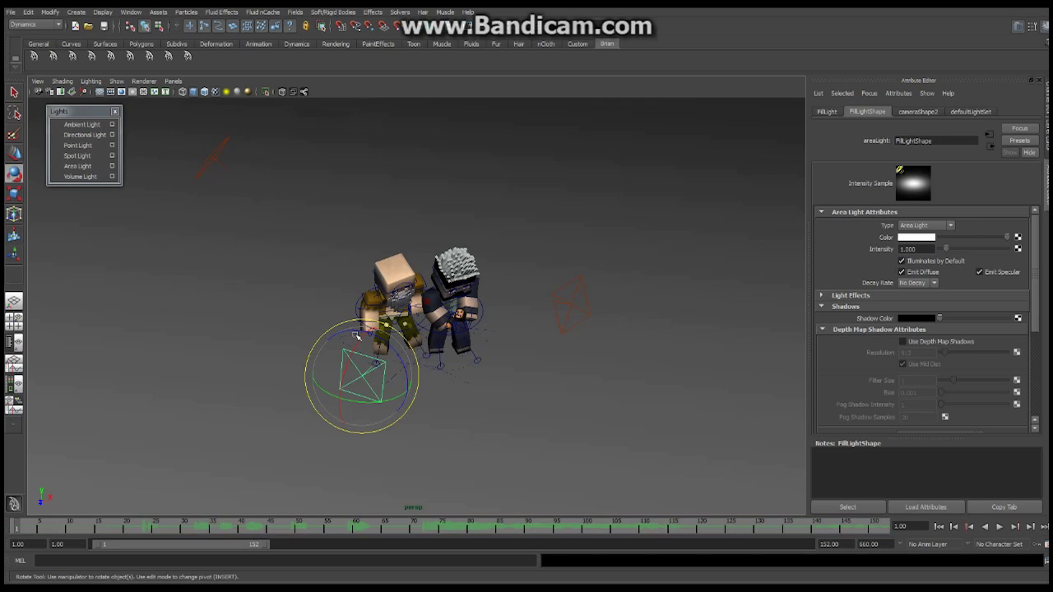
left_click(173, 81)
mouse_move(195, 103)
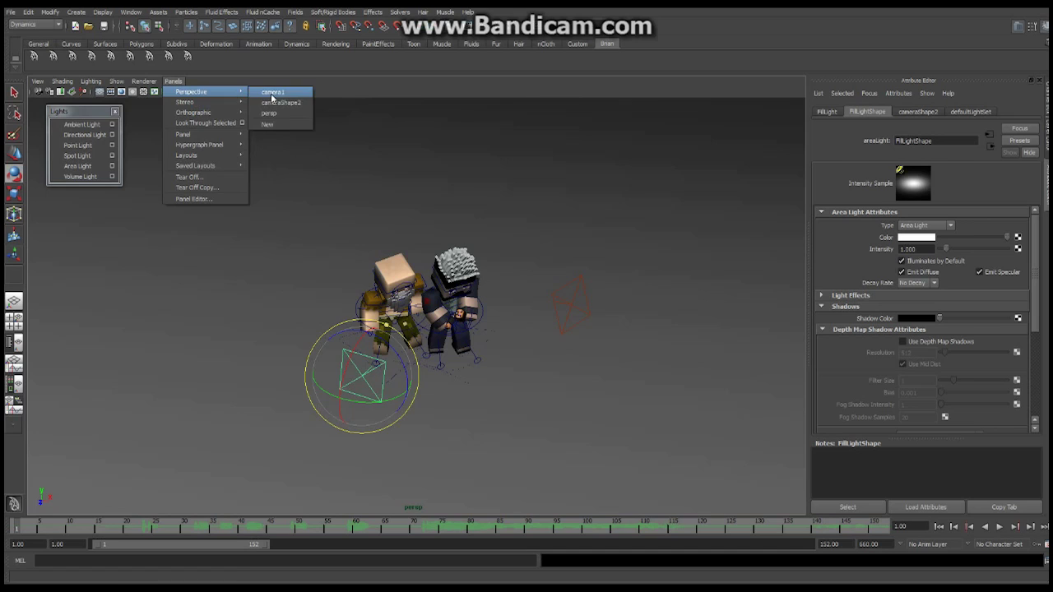
left_click(270, 98)
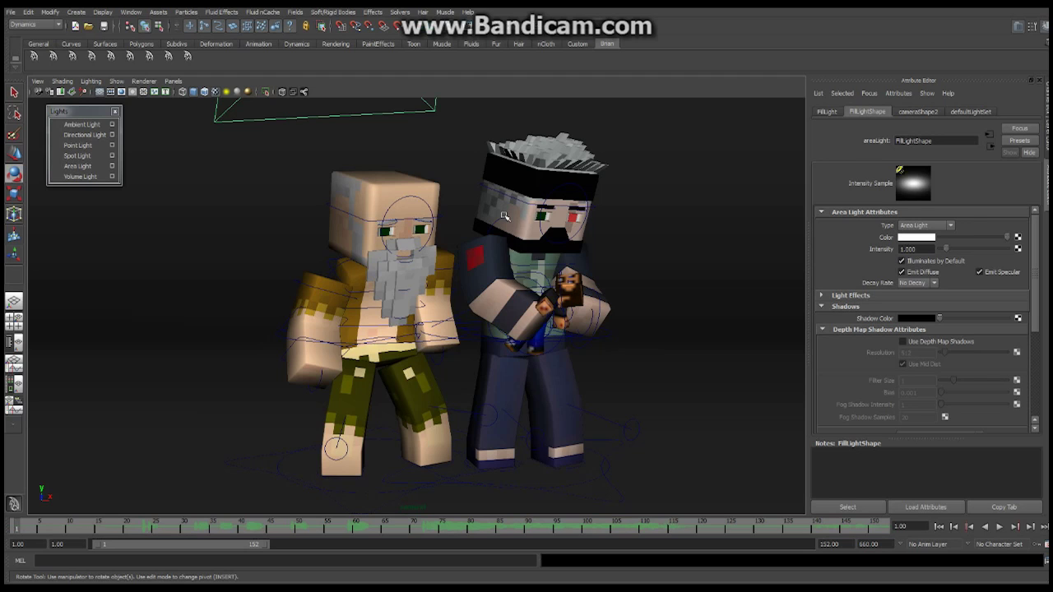
Select the rim light behind the characters in the perspective view to check its placement and settings, and return to camera1
left_click(14, 302)
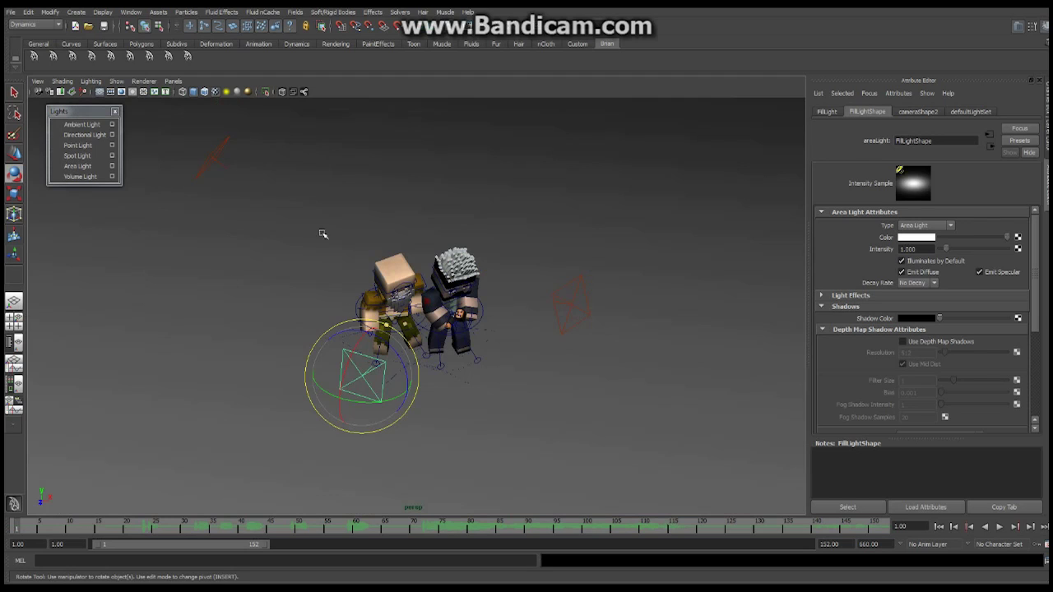
left_click(221, 151)
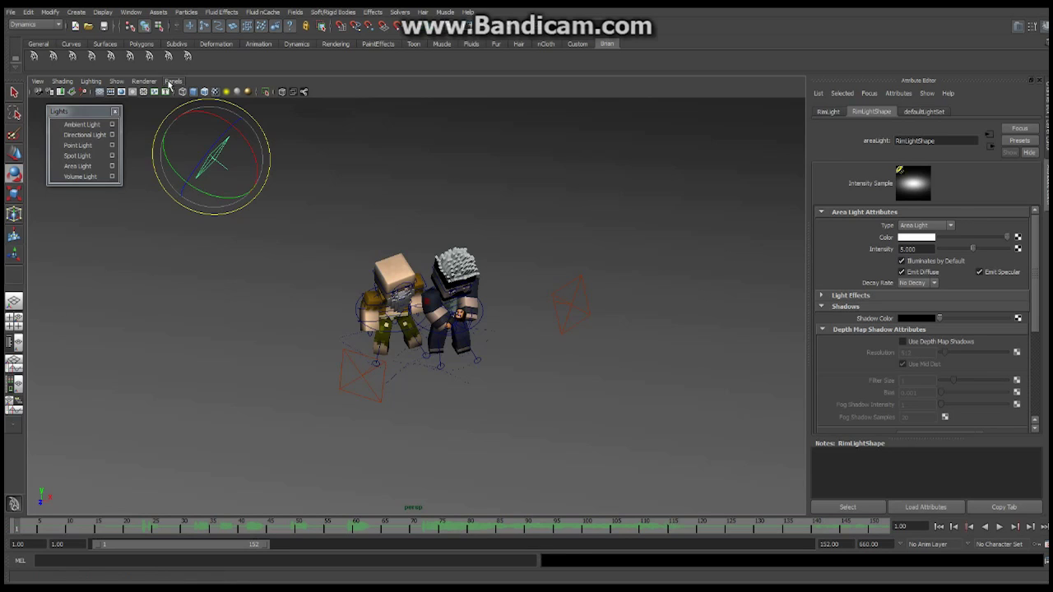
left_click(172, 81)
mouse_move(178, 93)
left_click(272, 97)
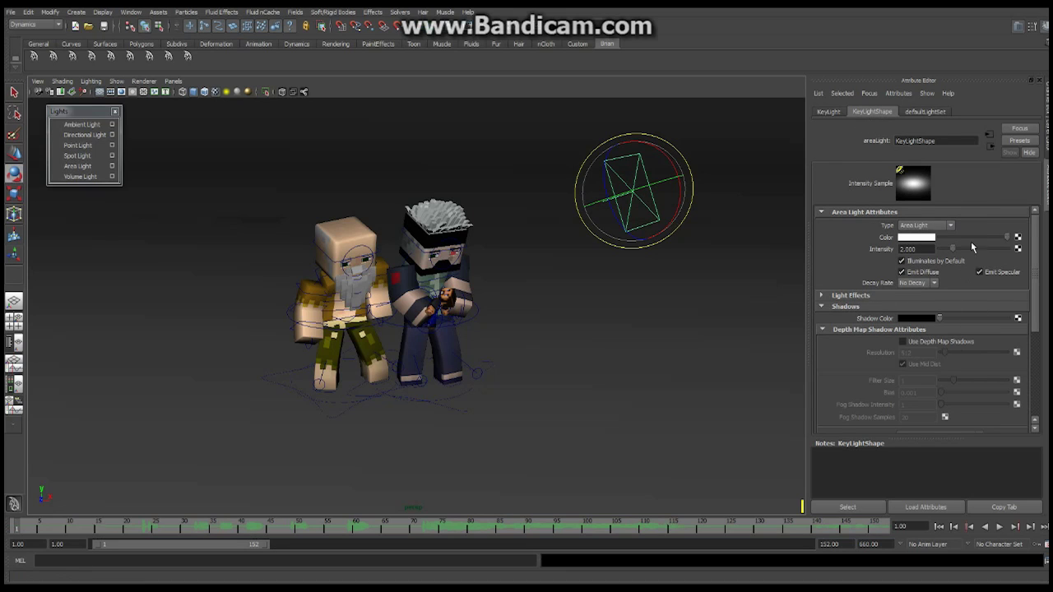
Set the key light's decay rate to Cubic
left_click(919, 239)
left_click(936, 285)
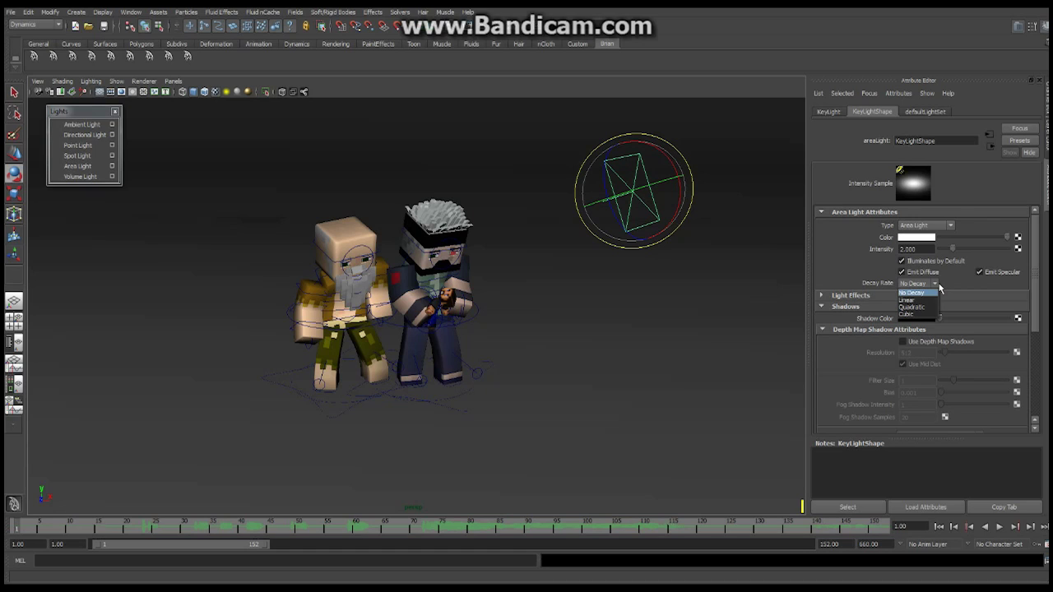
left_click(906, 313)
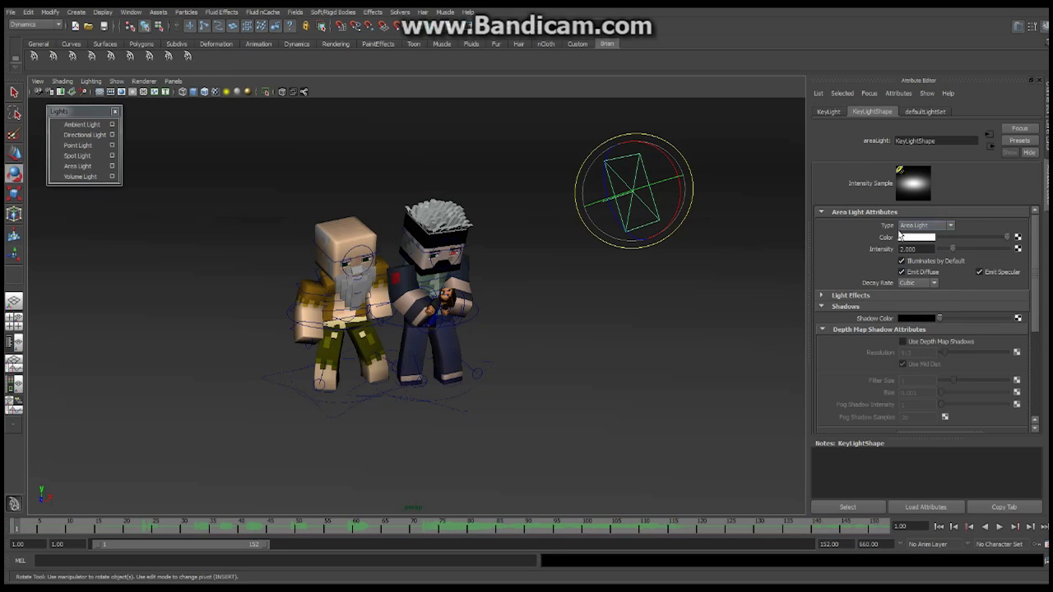
Render the current frame through camera1 to check the key light's decay effect, and close the render
left_click(174, 80)
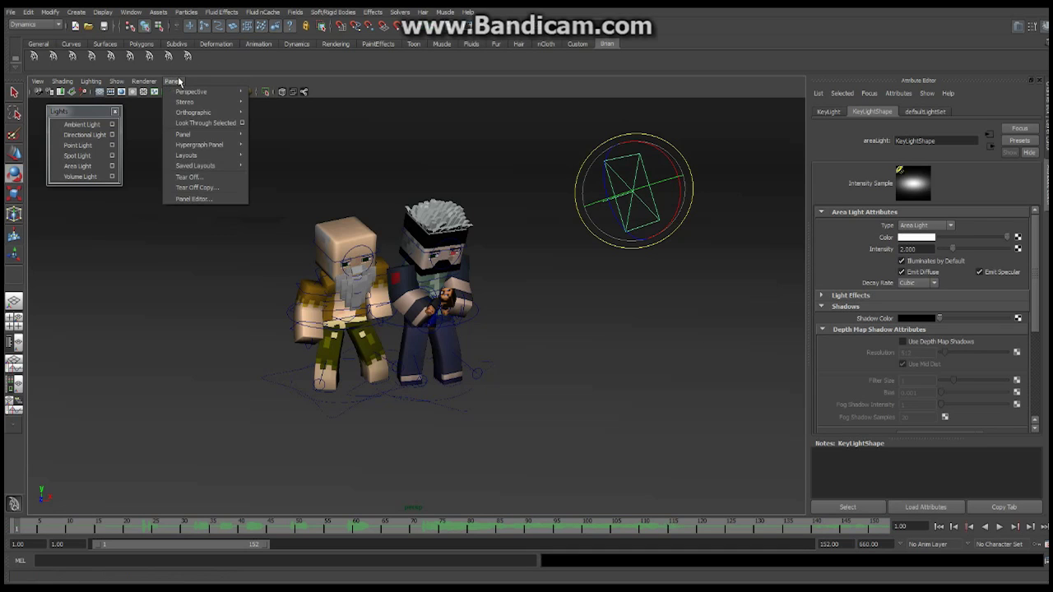
mouse_move(198, 93)
left_click(278, 92)
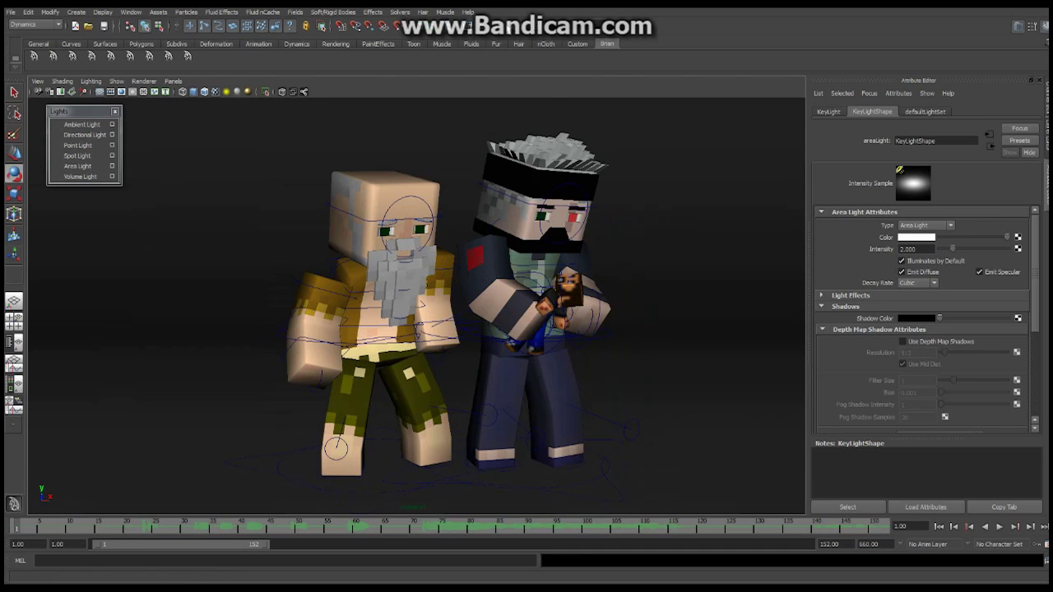
left_click(483, 28)
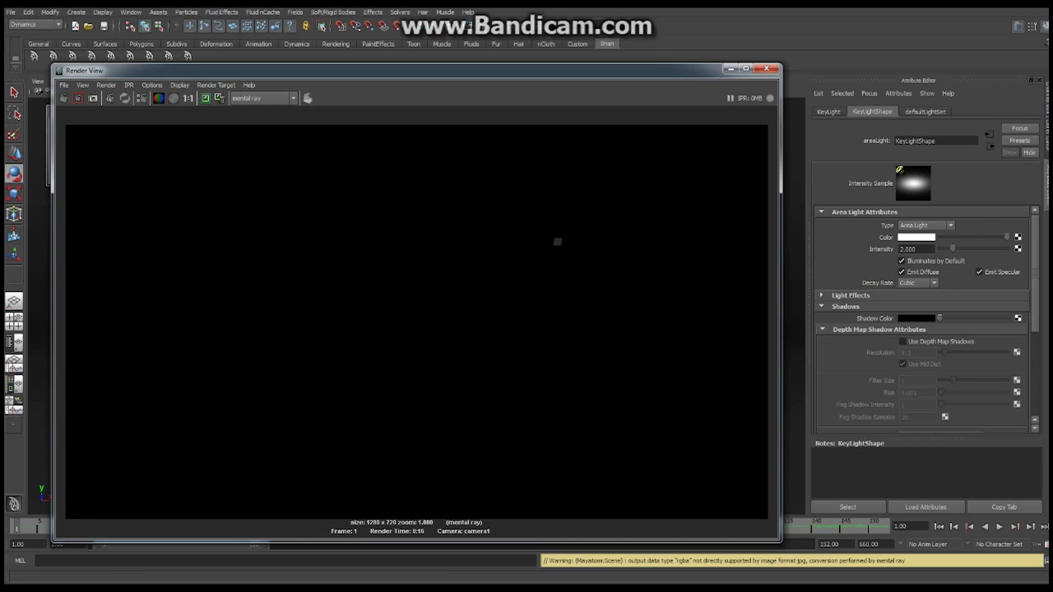
left_click(767, 69)
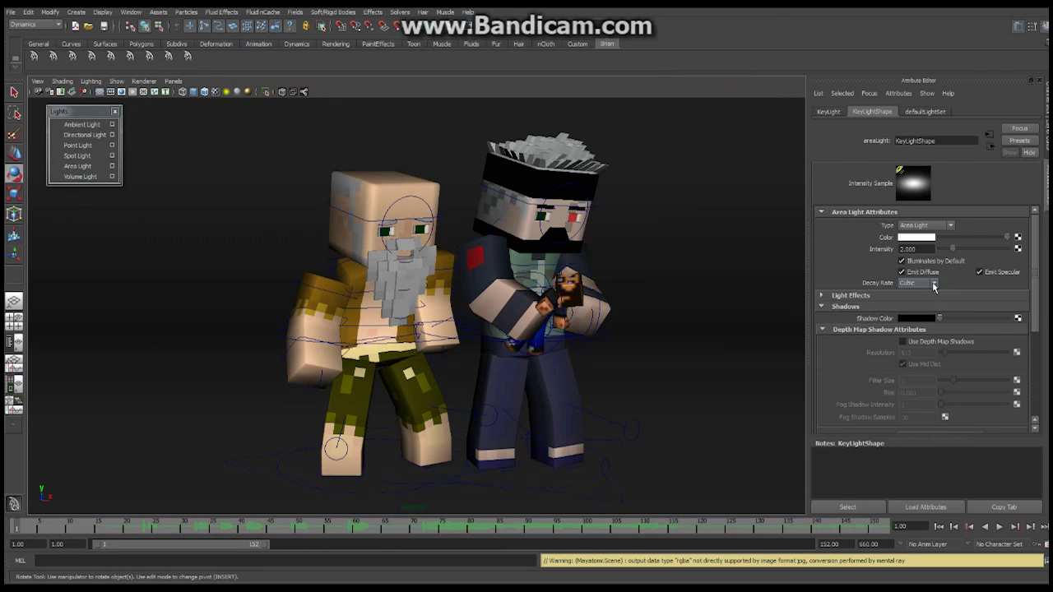
Try the Quadratic and Linear decay rates on the key light and restore it to No Decay
left_click(933, 283)
left_click(923, 304)
left_click(934, 283)
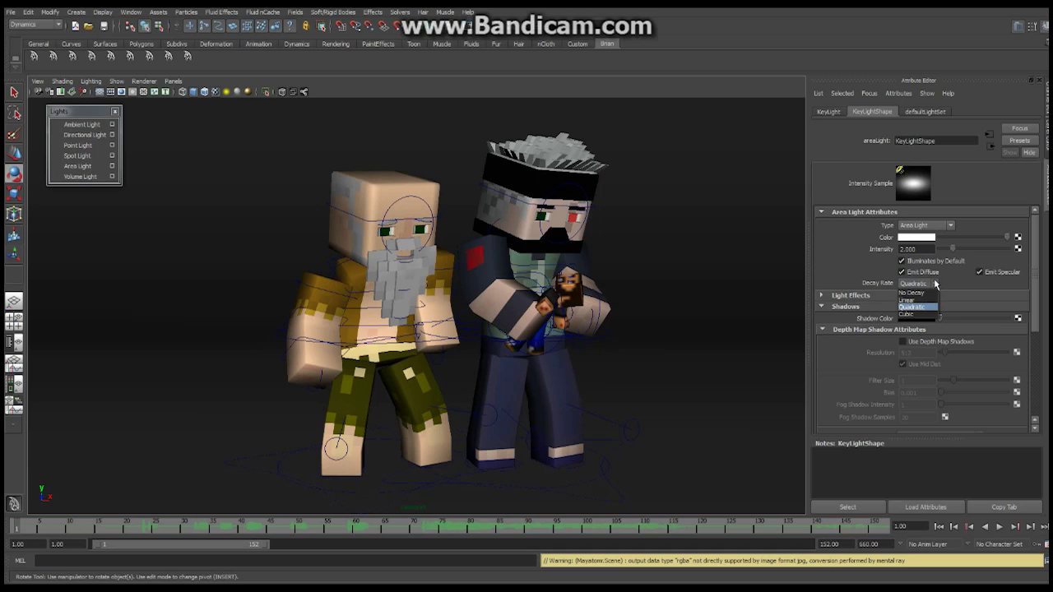
left_click(910, 300)
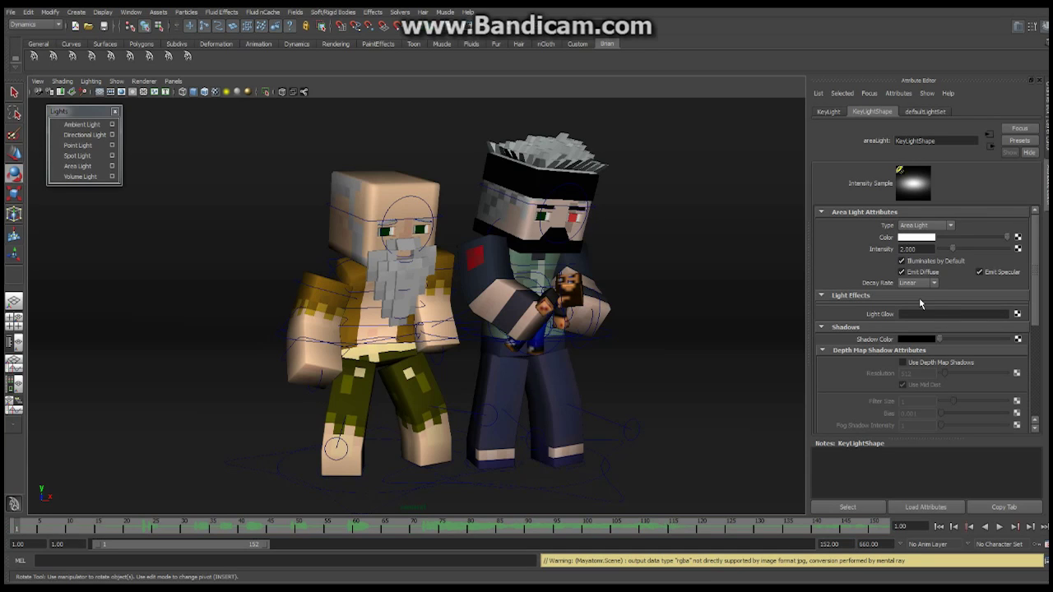
left_click(934, 284)
left_click(924, 293)
Review the key light's shadow attributes and set its raytrace shadow rays to 20
left_click_drag(1034, 241, 1040, 362)
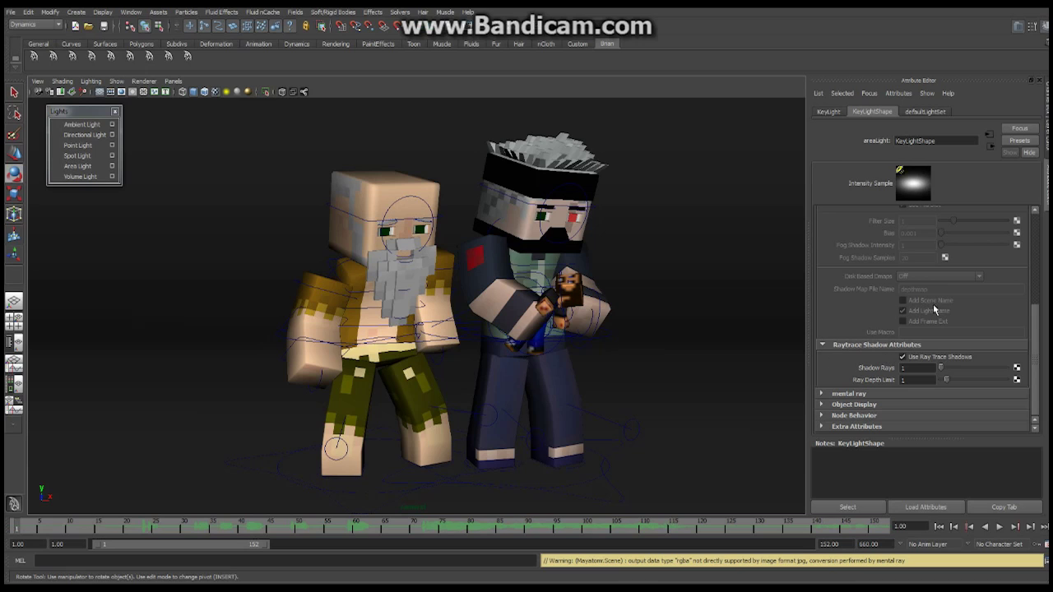
left_click_drag(1037, 311, 1040, 257)
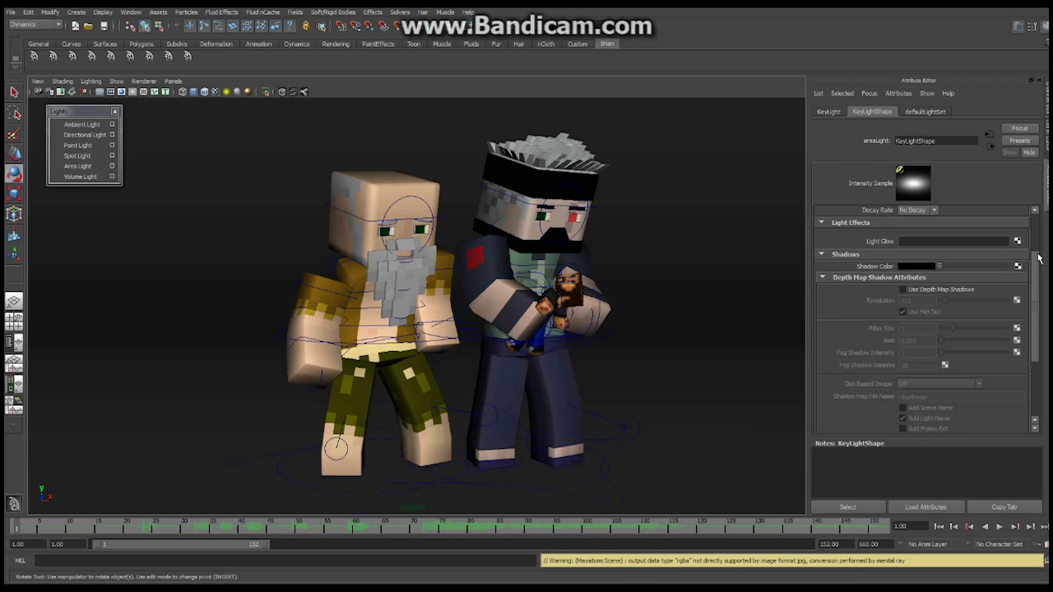
left_click_drag(1035, 273, 1037, 342)
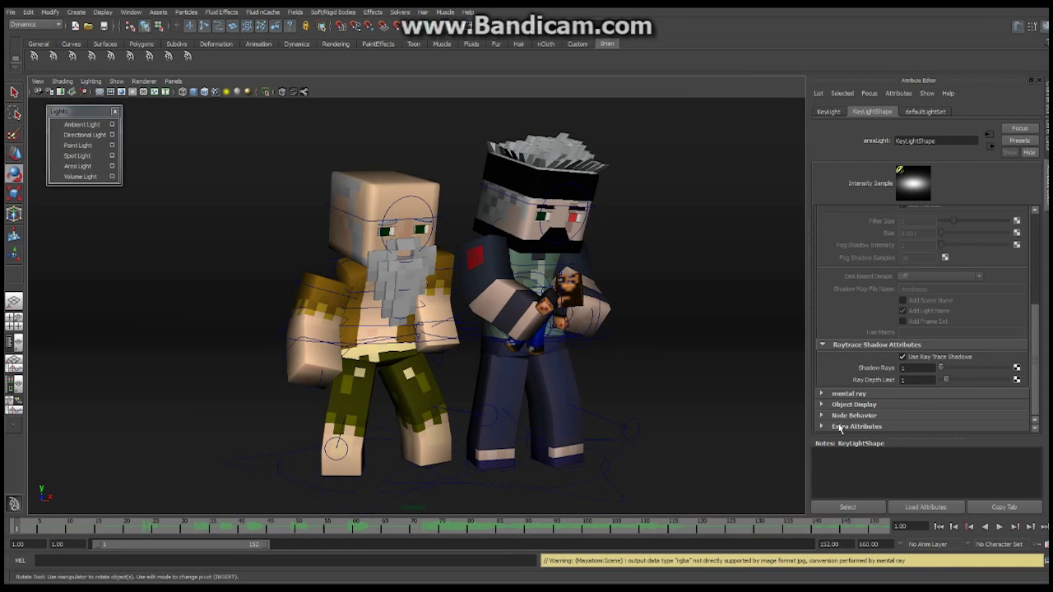
left_click(902, 368)
type("20")
key("Return")
scroll(1041, 328, "up", 5)
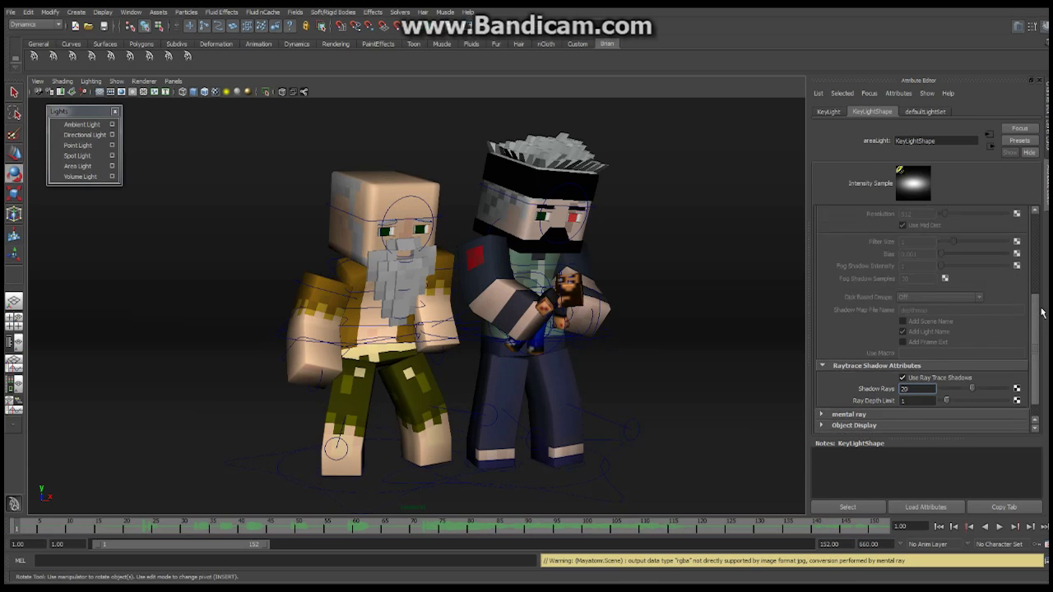
scroll(921, 321, "up", 1)
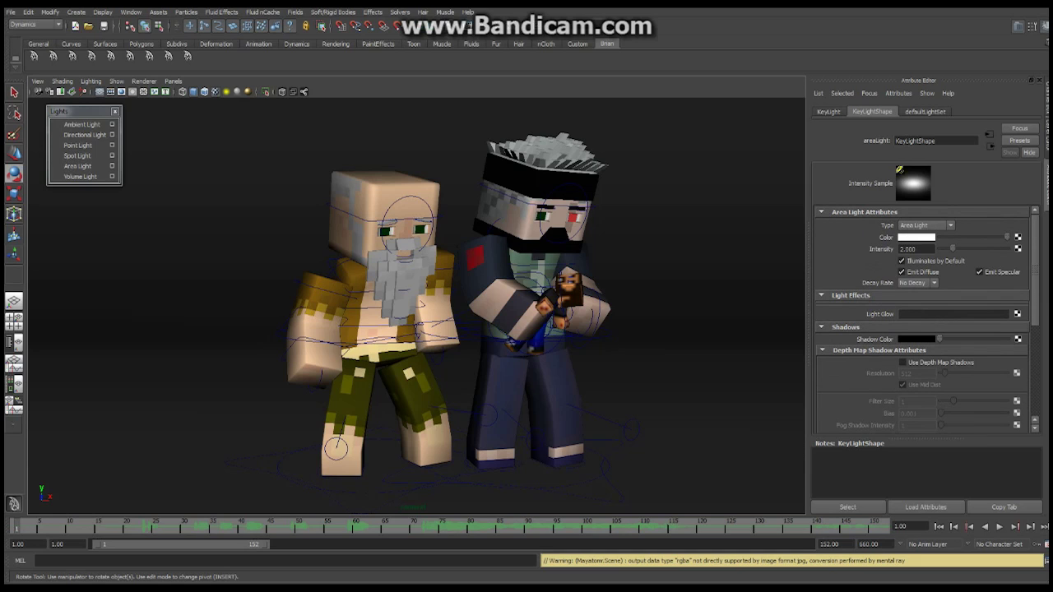